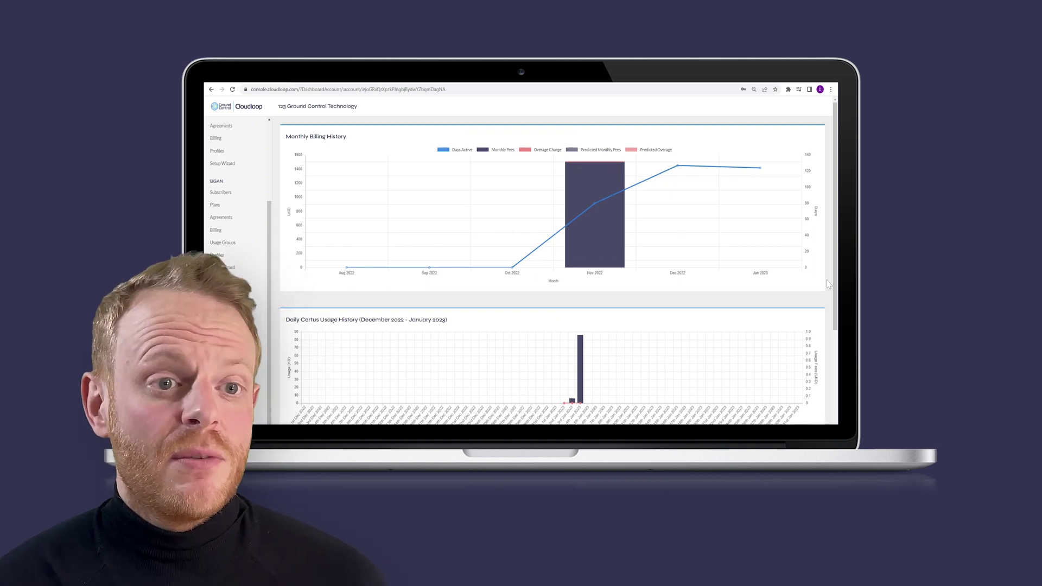
{"action": "scroll", "coordinate": [828, 283], "scroll_direction": "down", "scroll_amount": 2}
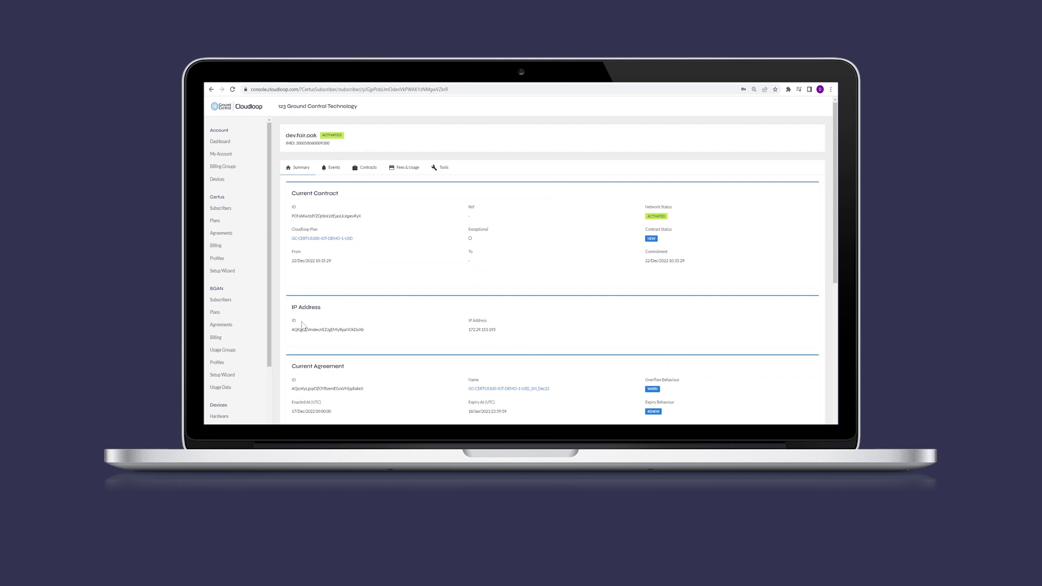
Run the BGAN Setup Wizard's Hardware and Activate steps, activating the new devices now.
{"action": "left_click", "coordinate": [441, 170]}
{"action": "left_click", "coordinate": [434, 217]}
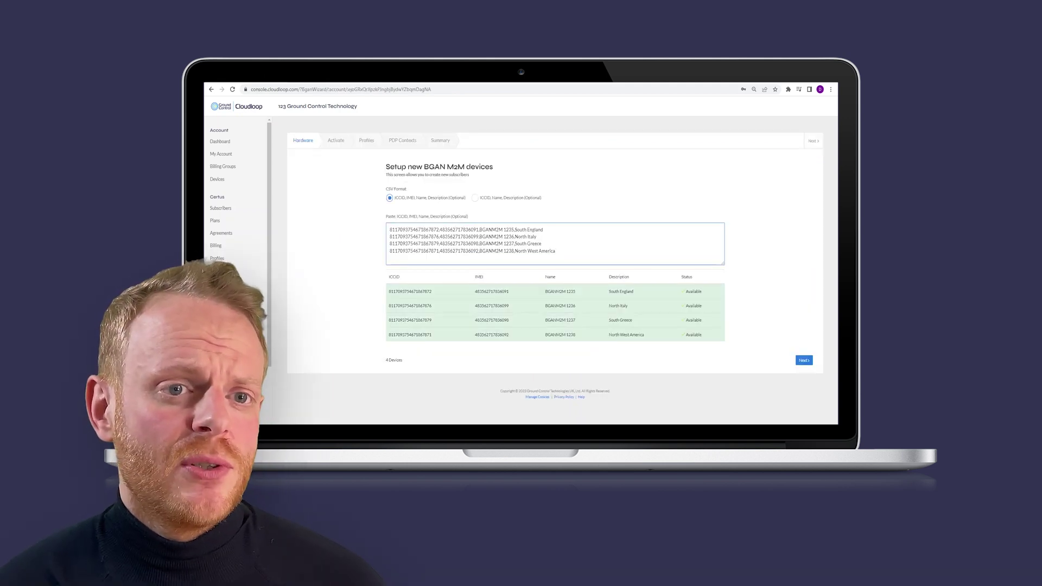
{"action": "left_click", "coordinate": [804, 360]}
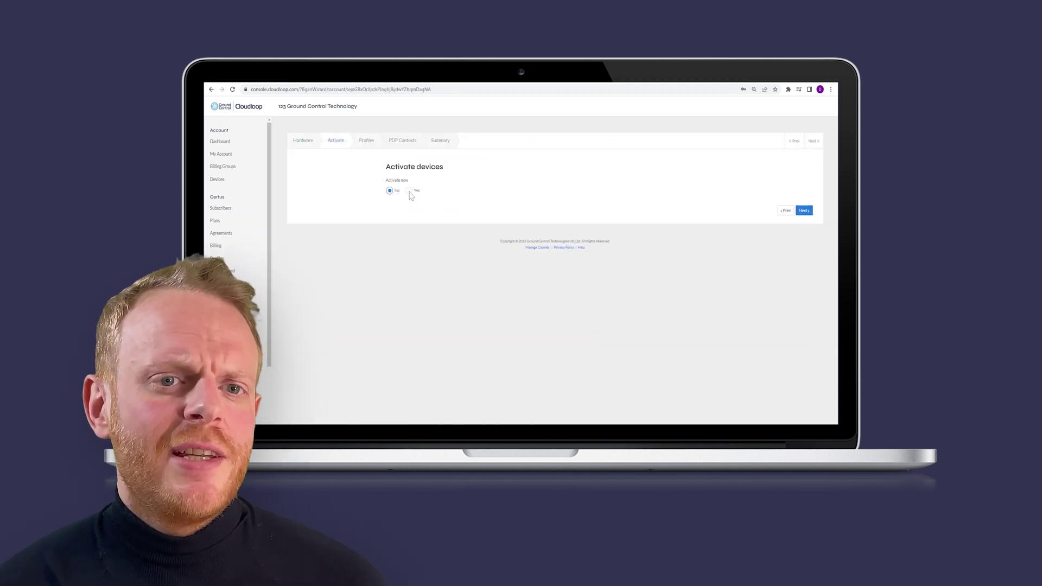
{"action": "left_click", "coordinate": [409, 189]}
{"action": "left_click", "coordinate": [461, 261]}
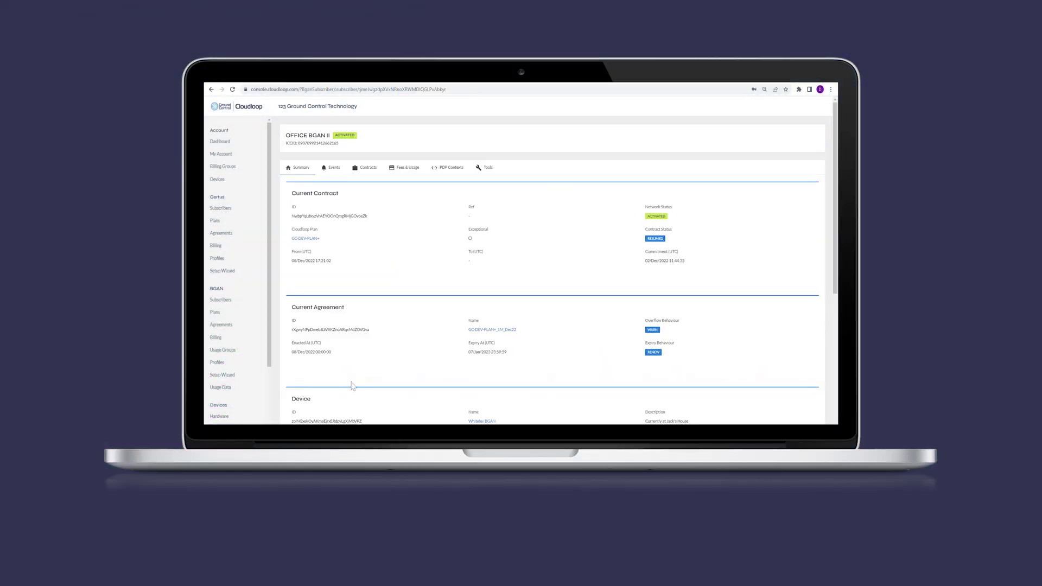
View the subscriber's December 2022 fees and usage and an agreement's monitoring thresholds.
{"action": "left_click", "coordinate": [407, 170]}
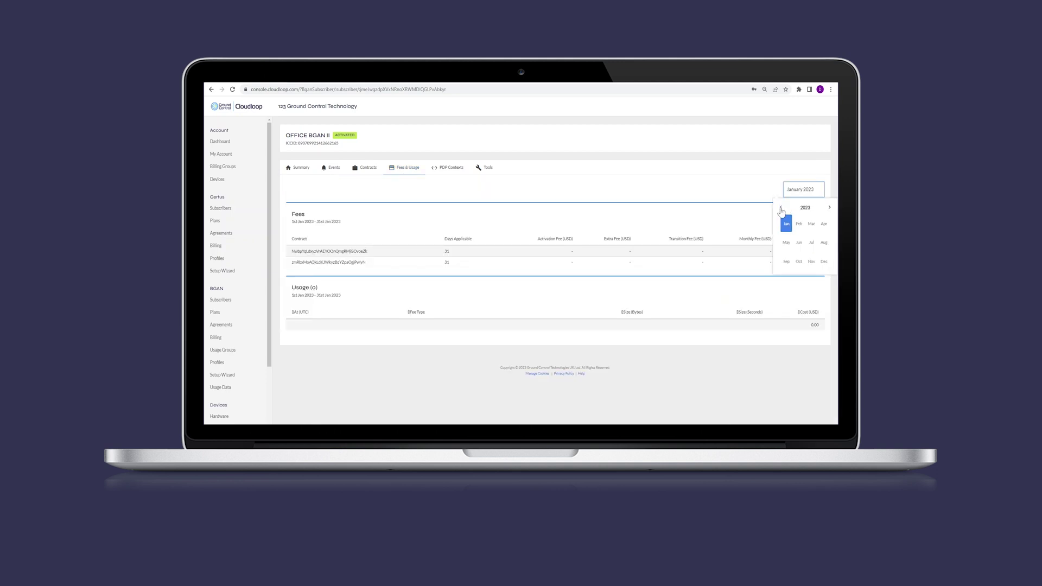
{"action": "left_click", "coordinate": [824, 261]}
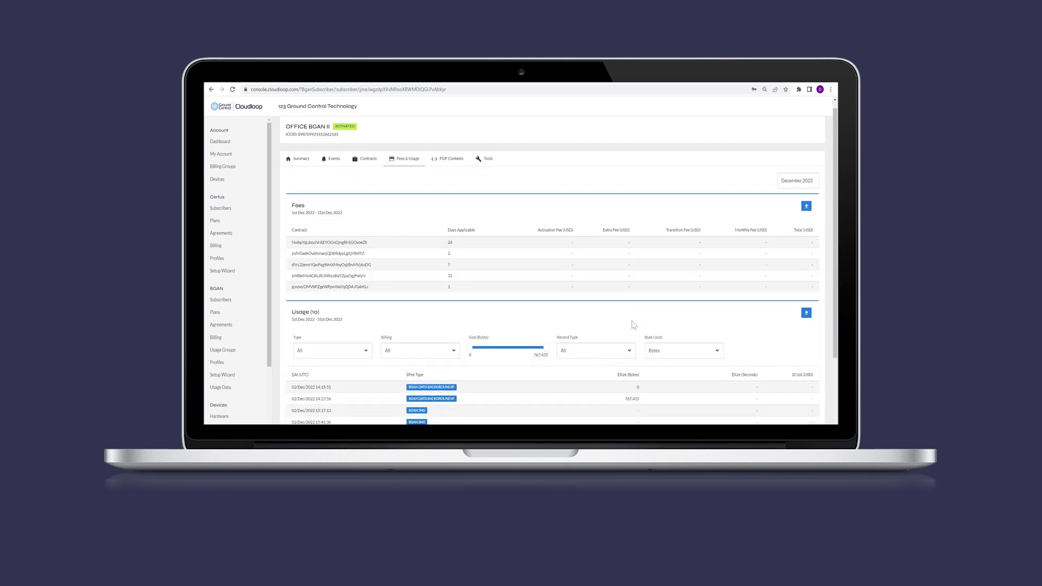
{"action": "scroll", "coordinate": [631, 324], "scroll_direction": "down", "scroll_amount": 3}
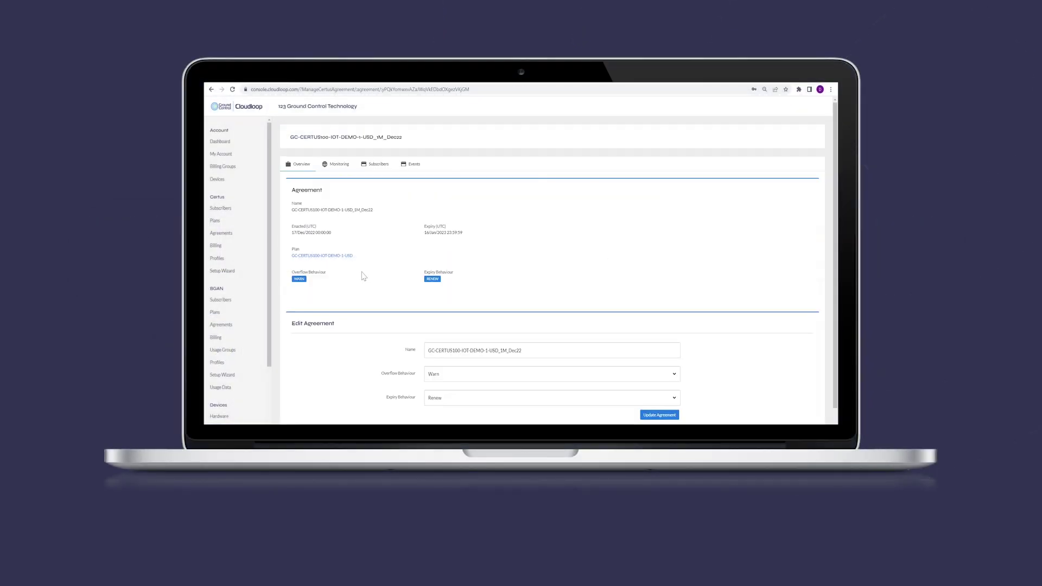
{"action": "left_click", "coordinate": [339, 165]}
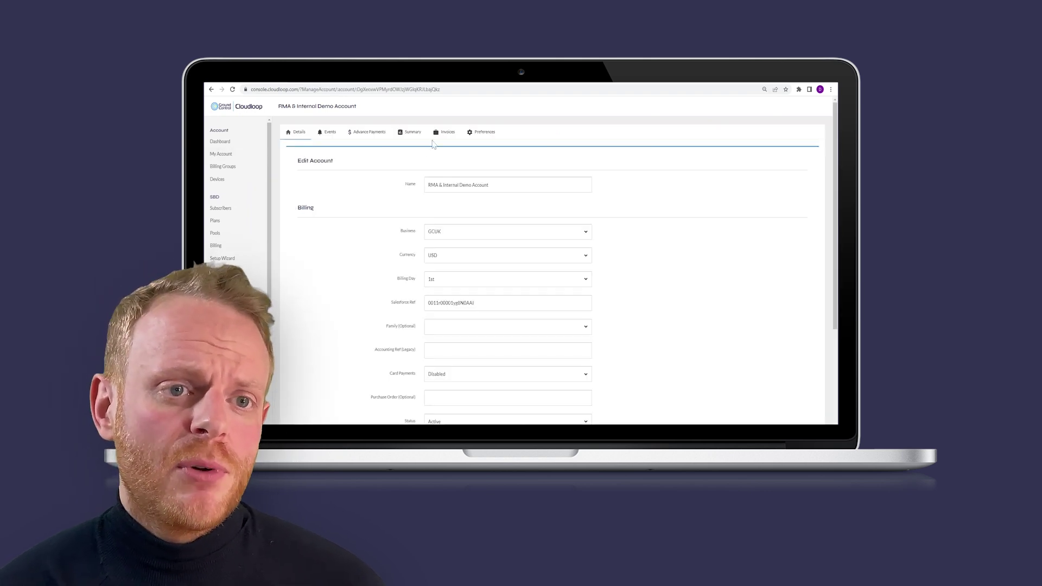
Open the November 2022 invoice PDF from the account's Invoices list.
{"action": "left_click", "coordinate": [440, 133]}
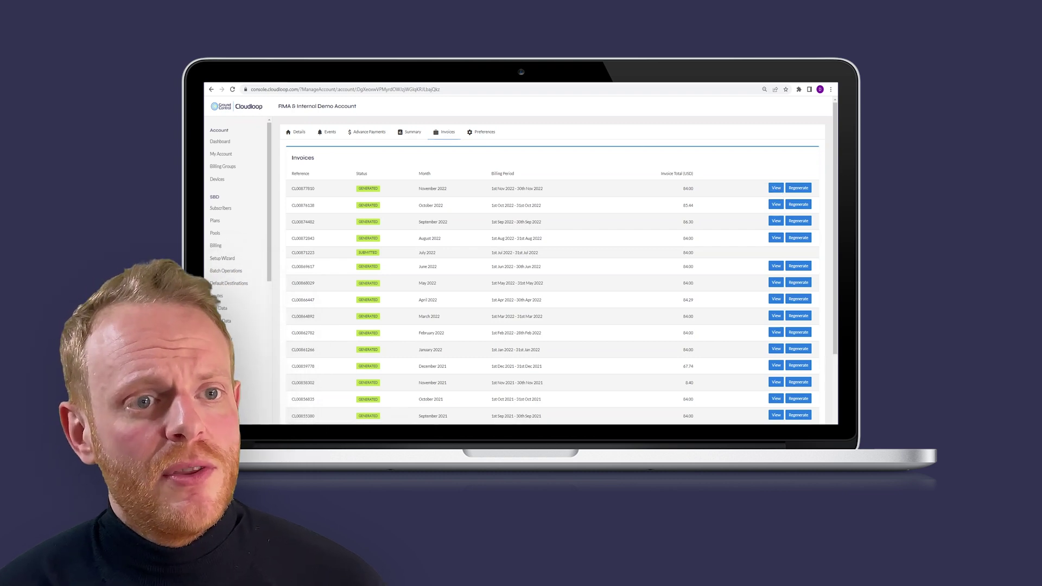
{"action": "left_click", "coordinate": [776, 188]}
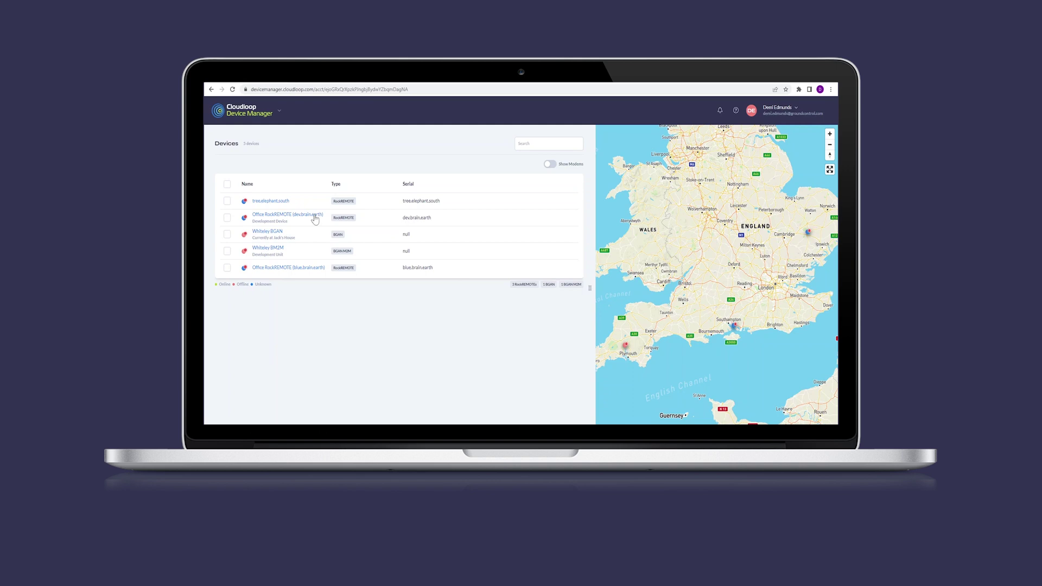
Open the Office RockREMOTE device details and view its system logs settings.
{"action": "left_click", "coordinate": [314, 219]}
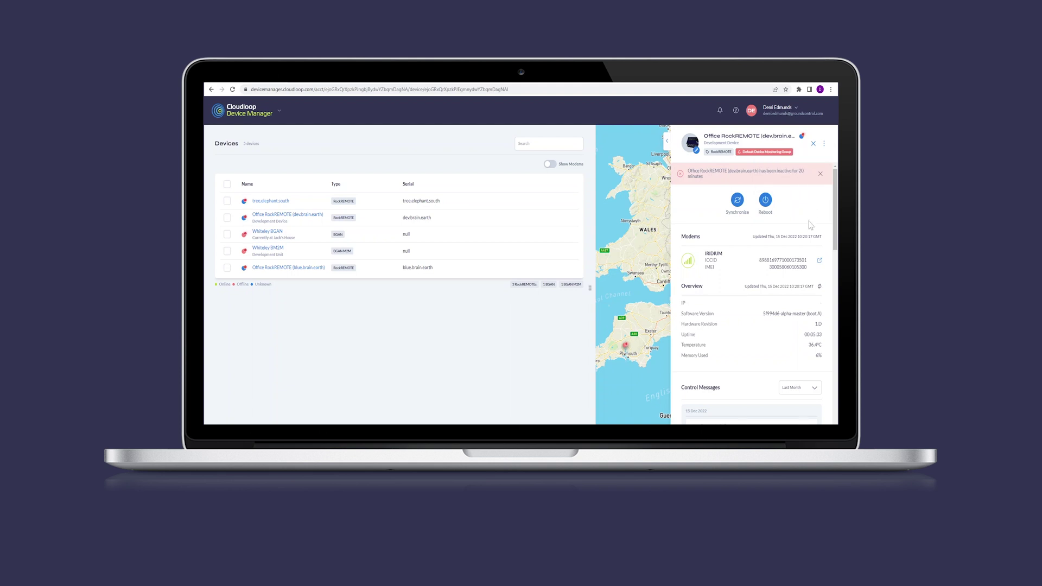
{"action": "scroll", "coordinate": [810, 225], "scroll_direction": "down", "scroll_amount": 2}
{"action": "scroll", "coordinate": [810, 226], "scroll_direction": "down", "scroll_amount": 1}
{"action": "scroll", "coordinate": [809, 226], "scroll_direction": "down", "scroll_amount": 2}
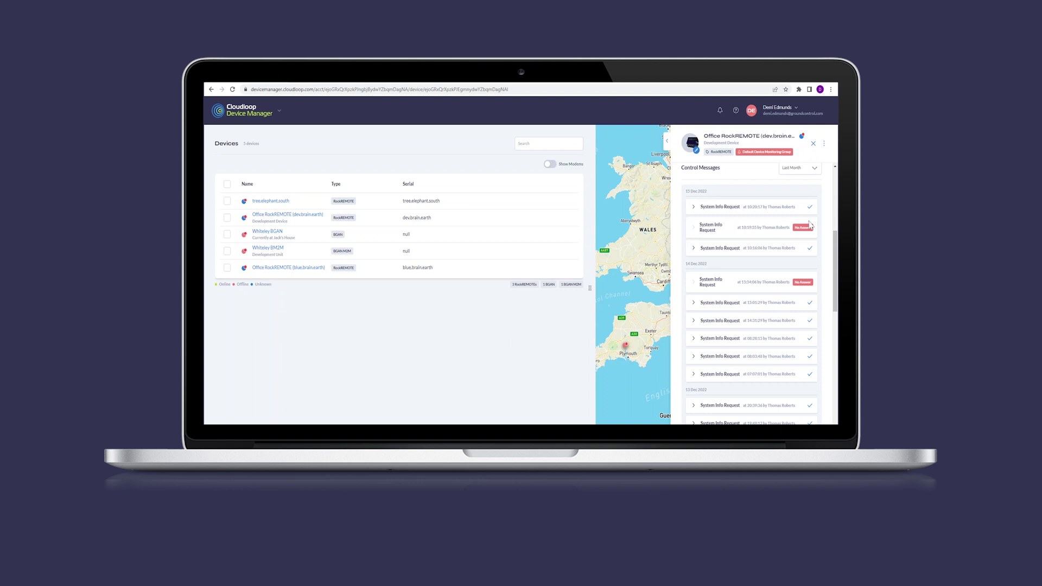
{"action": "scroll", "coordinate": [810, 225], "scroll_direction": "down", "scroll_amount": 2}
{"action": "scroll", "coordinate": [810, 226], "scroll_direction": "down", "scroll_amount": 2}
{"action": "scroll", "coordinate": [810, 226], "scroll_direction": "down", "scroll_amount": 2}
{"action": "scroll", "coordinate": [810, 226], "scroll_direction": "down", "scroll_amount": 2}
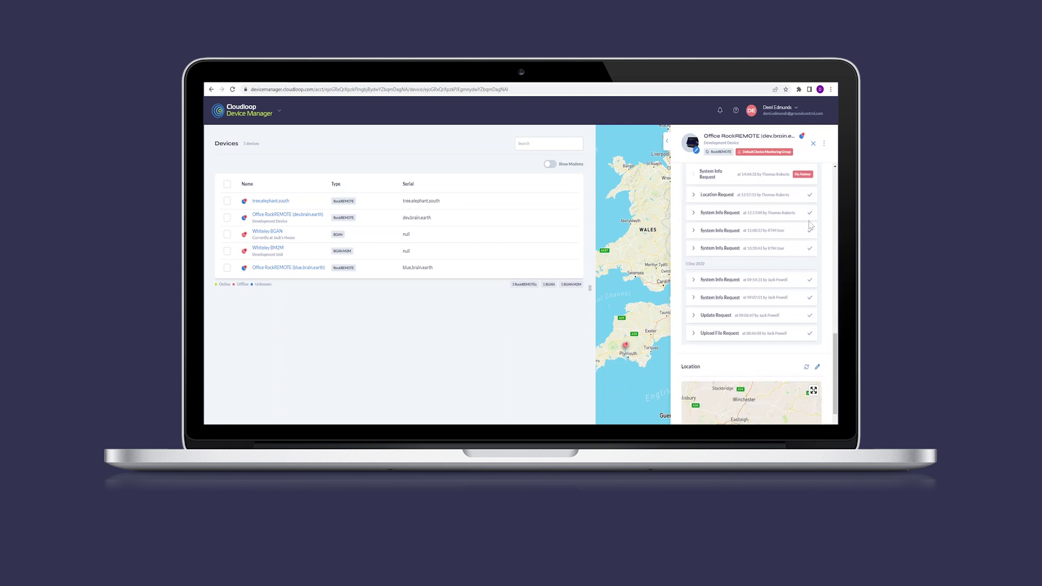
{"action": "scroll", "coordinate": [810, 225], "scroll_direction": "down", "scroll_amount": 2}
{"action": "scroll", "coordinate": [810, 225], "scroll_direction": "down", "scroll_amount": 1}
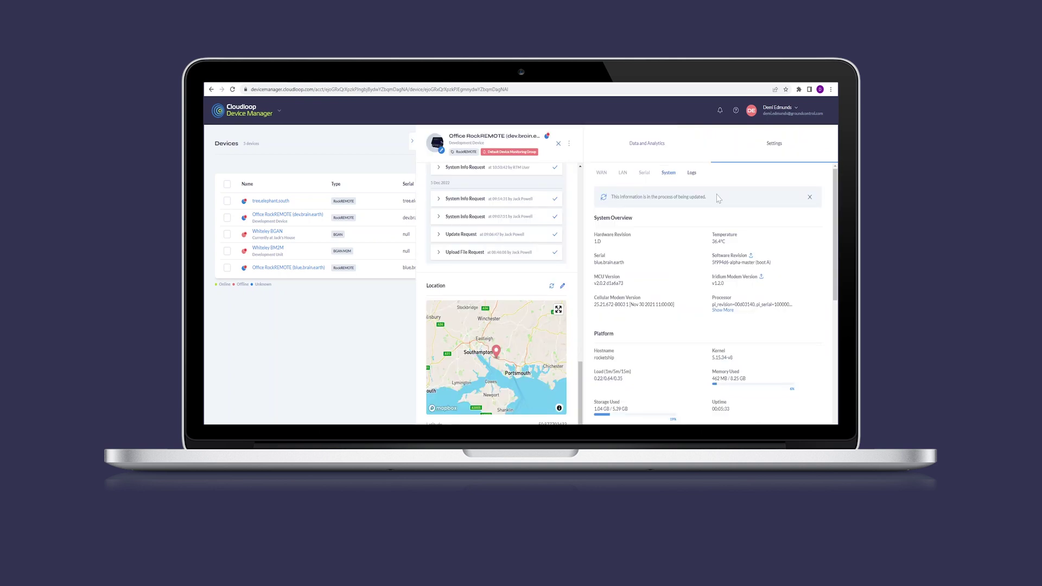
{"action": "left_click", "coordinate": [691, 175]}
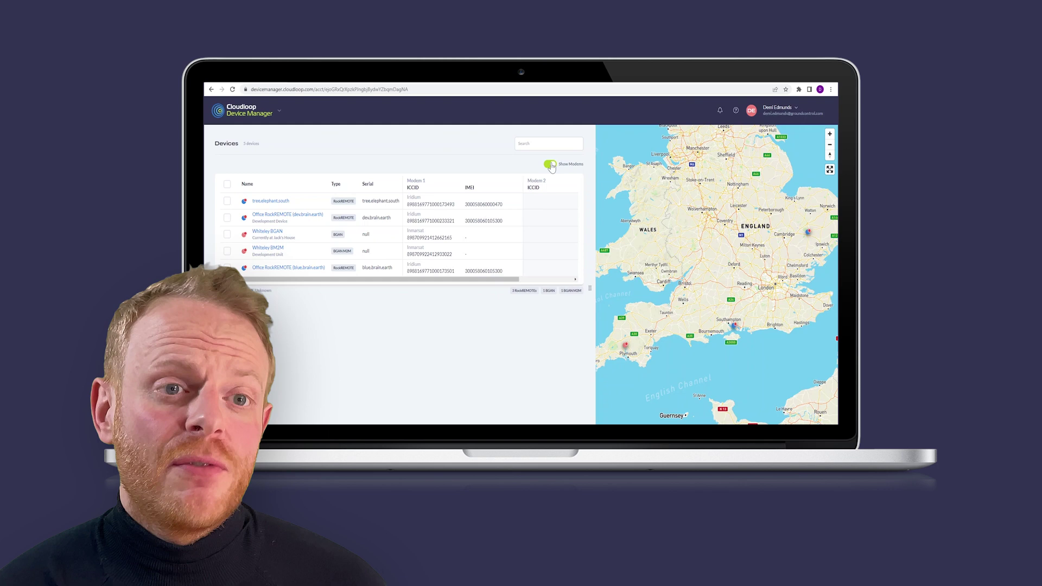
Hide the modem columns, reopen Office RockREMOTE, and confirm a full synchronise request.
{"action": "left_click", "coordinate": [550, 163]}
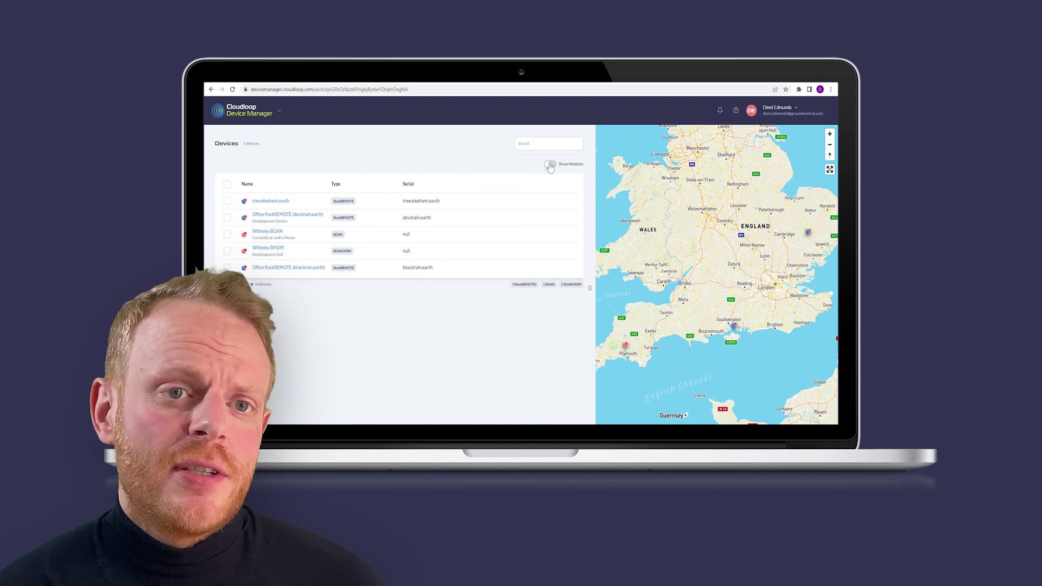
{"action": "left_click", "coordinate": [291, 215]}
{"action": "scroll", "coordinate": [832, 266], "scroll_direction": "down", "scroll_amount": 5}
{"action": "scroll", "coordinate": [831, 266], "scroll_direction": "down", "scroll_amount": 3}
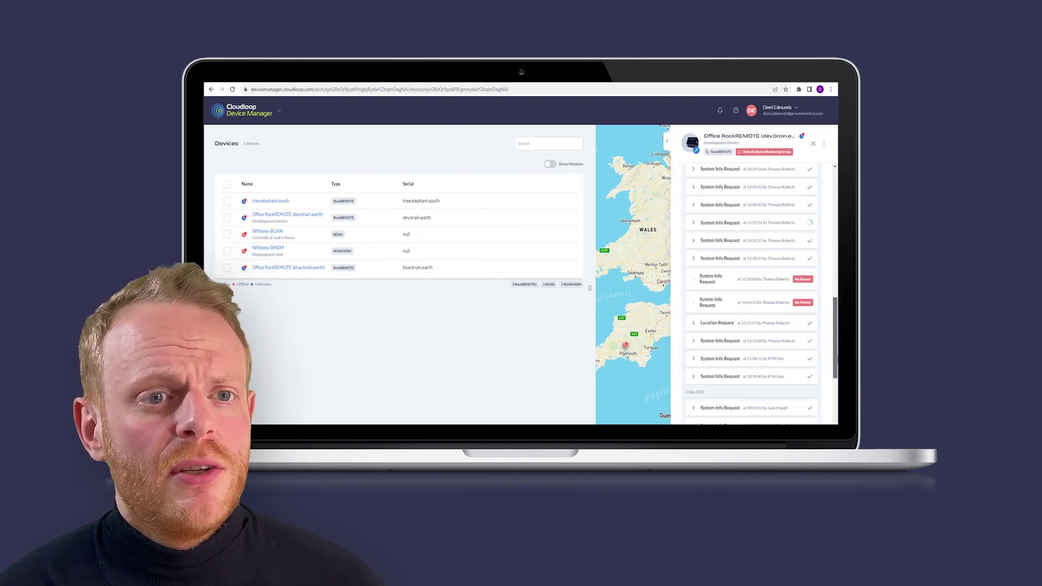
{"action": "scroll", "coordinate": [832, 266], "scroll_direction": "down", "scroll_amount": 3}
{"action": "scroll", "coordinate": [832, 266], "scroll_direction": "down", "scroll_amount": 3}
{"action": "scroll", "coordinate": [832, 267], "scroll_direction": "down", "scroll_amount": 2}
{"action": "left_click", "coordinate": [667, 140]}
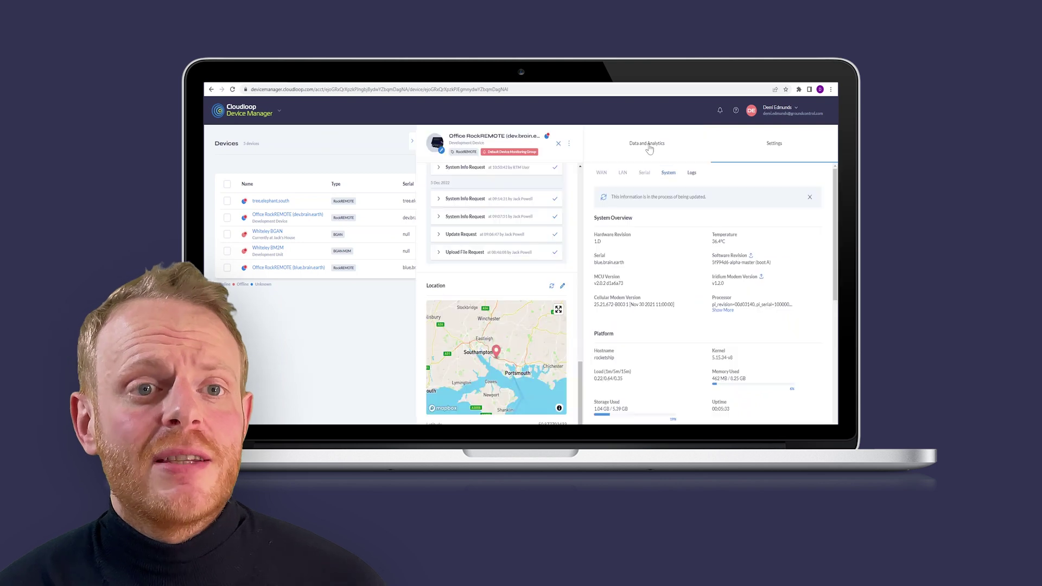
{"action": "left_click", "coordinate": [649, 151]}
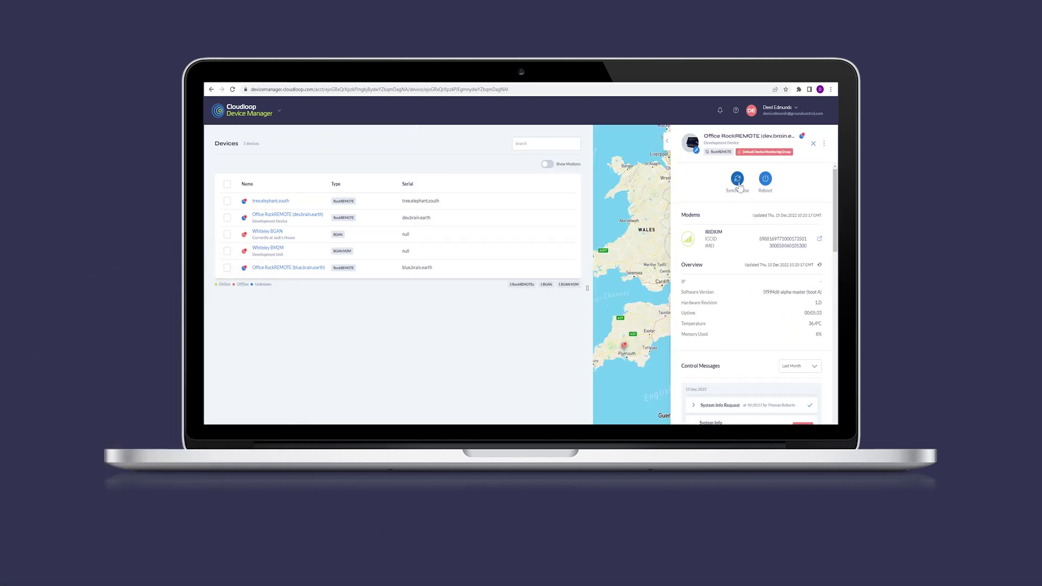
{"action": "left_click", "coordinate": [737, 181]}
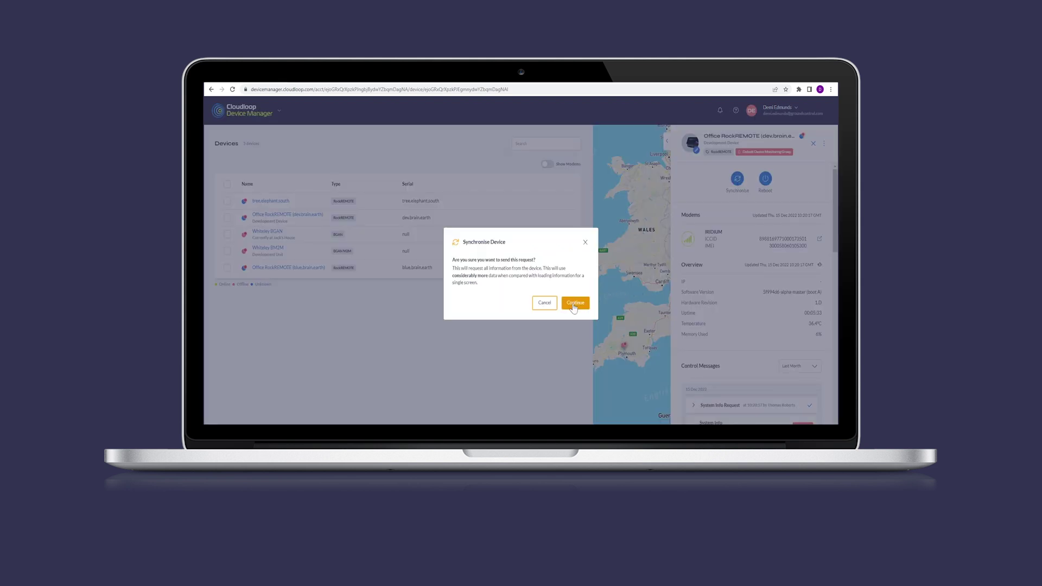
{"action": "left_click", "coordinate": [574, 304]}
{"action": "scroll", "coordinate": [788, 369], "scroll_direction": "down", "scroll_amount": 10}
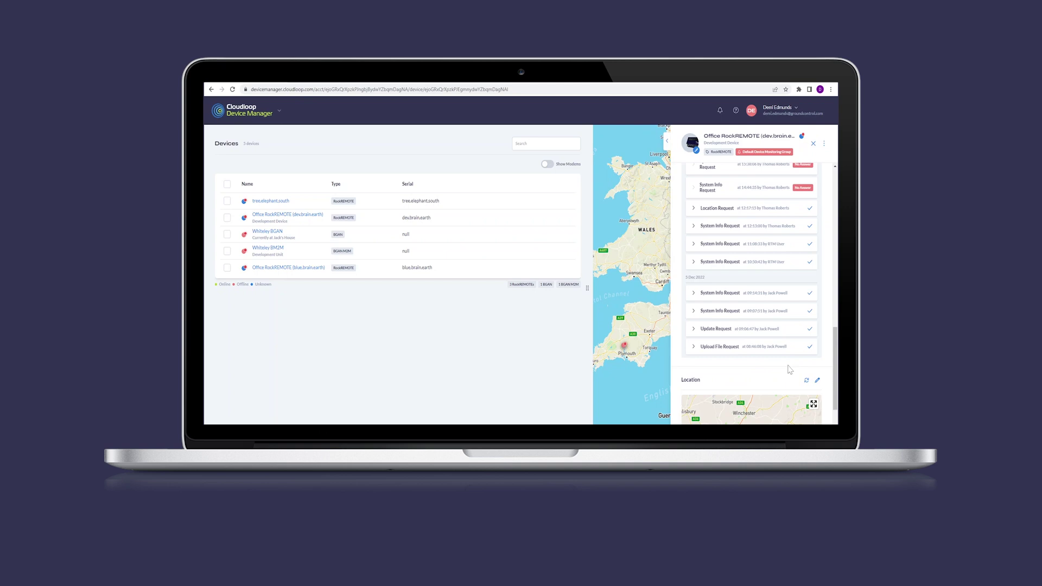
{"action": "scroll", "coordinate": [788, 369], "scroll_direction": "down", "scroll_amount": 3}
{"action": "scroll", "coordinate": [787, 364], "scroll_direction": "down", "scroll_amount": 2}
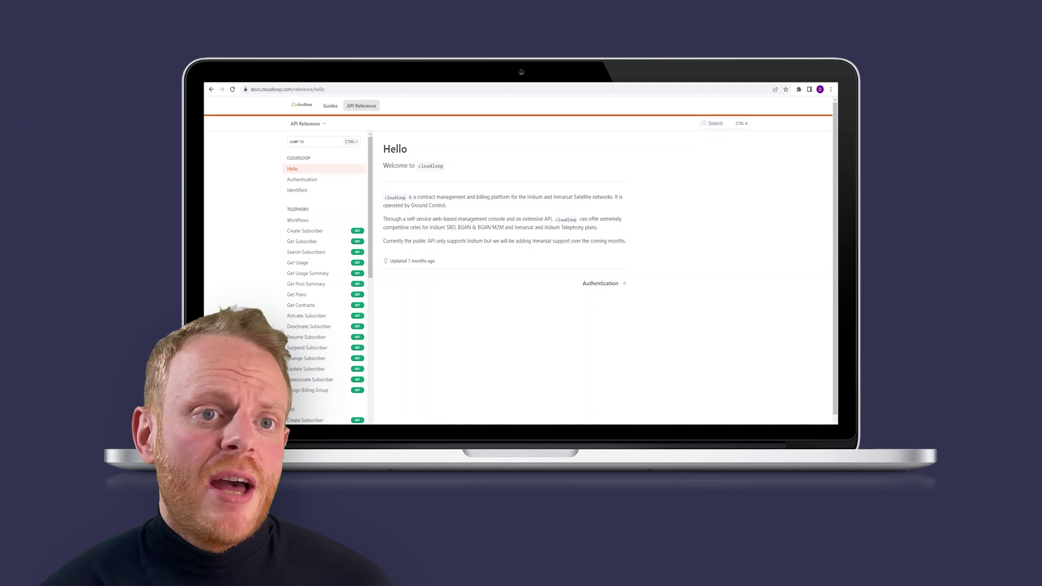
Browse the Workflows page and Create Subscriber endpoint, showing its request sample in HTTP.
{"action": "left_click", "coordinate": [311, 225]}
{"action": "scroll", "coordinate": [317, 268], "scroll_direction": "down", "scroll_amount": 2}
{"action": "scroll", "coordinate": [324, 309], "scroll_direction": "down", "scroll_amount": 2}
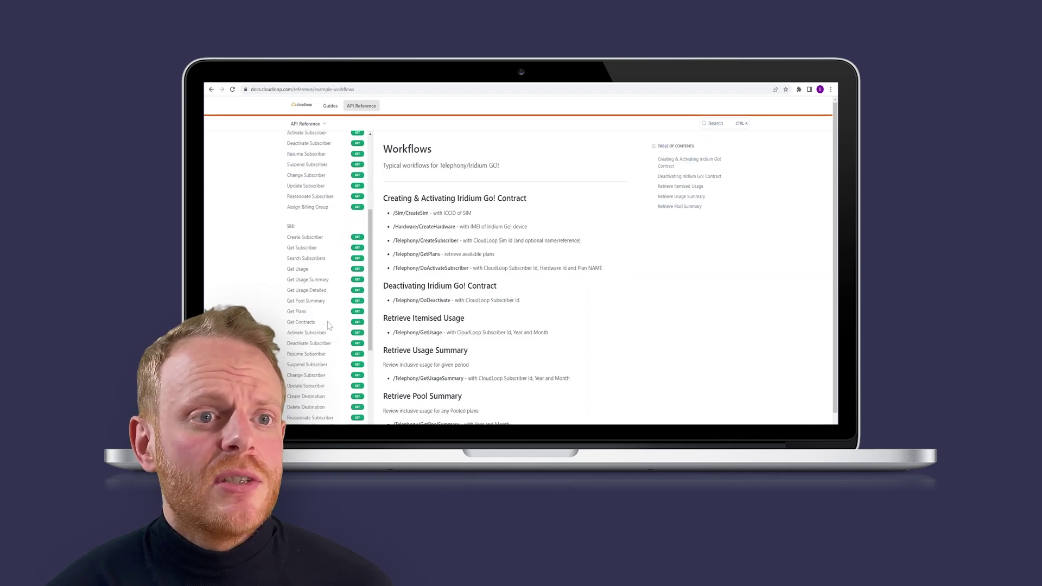
{"action": "scroll", "coordinate": [328, 327], "scroll_direction": "down", "scroll_amount": 2}
{"action": "left_click", "coordinate": [327, 169]}
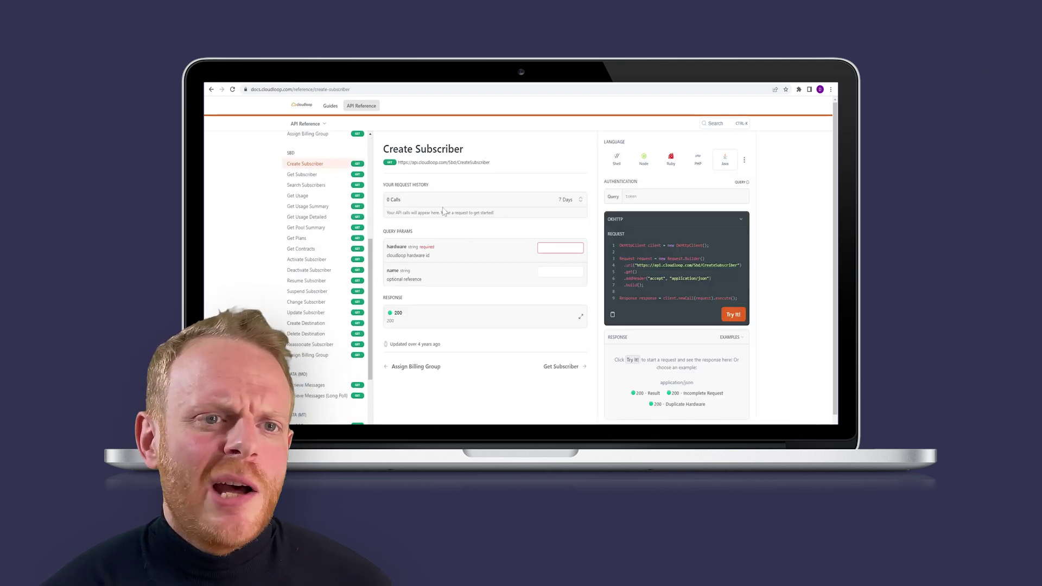
{"action": "left_click", "coordinate": [745, 159]}
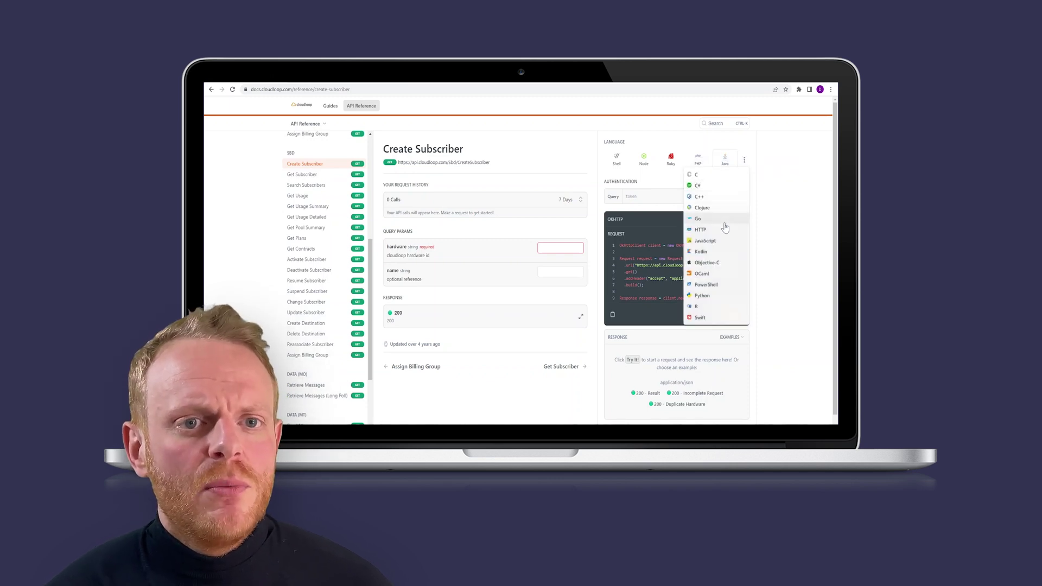
{"action": "left_click", "coordinate": [702, 230]}
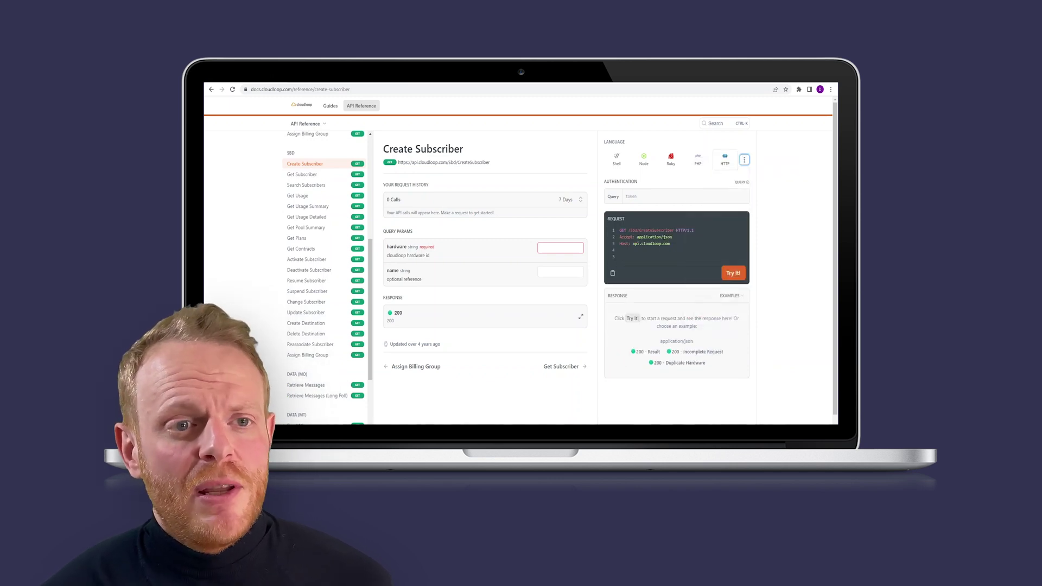
Browse Resume Subscriber in Node, then Assign Billing Group, Retrieve Messages and Create Billing Group.
{"action": "left_click", "coordinate": [313, 282]}
{"action": "left_click", "coordinate": [651, 166]}
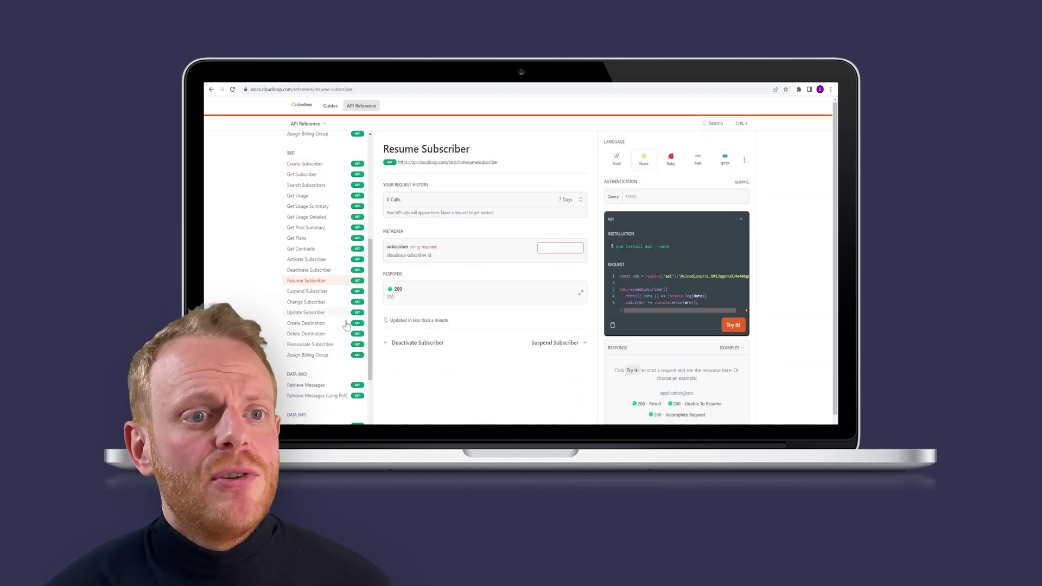
{"action": "left_click", "coordinate": [318, 359]}
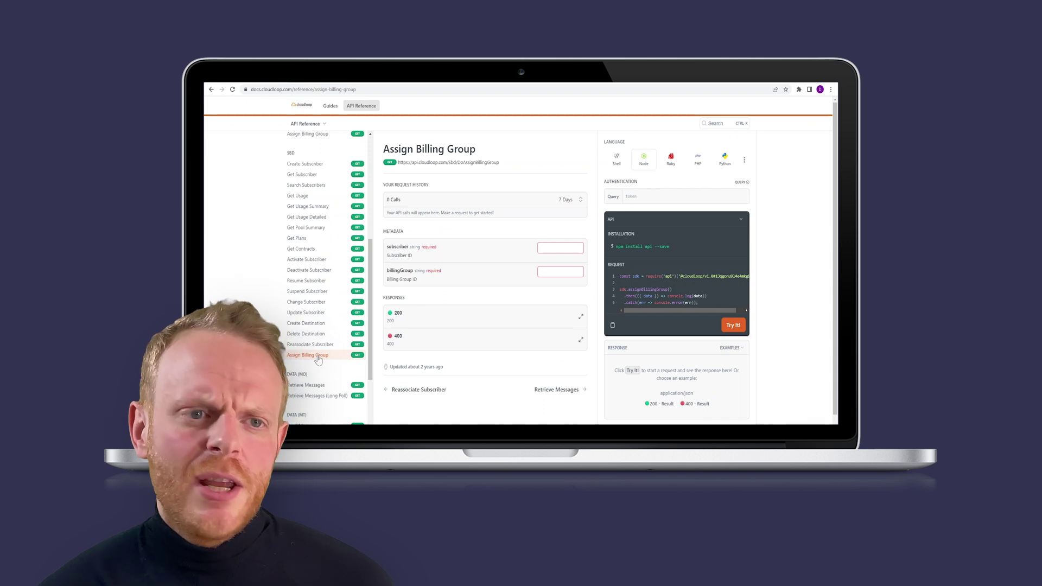
{"action": "scroll", "coordinate": [318, 358], "scroll_direction": "down", "scroll_amount": 3}
{"action": "scroll", "coordinate": [317, 360], "scroll_direction": "down", "scroll_amount": 2}
{"action": "left_click", "coordinate": [306, 238]}
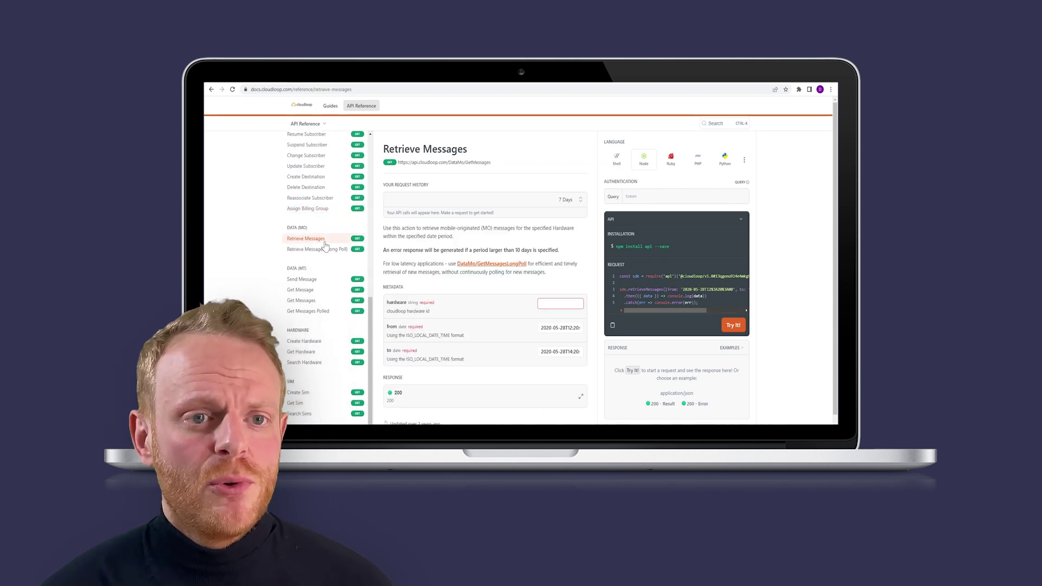
{"action": "scroll", "coordinate": [326, 309], "scroll_direction": "down", "scroll_amount": 2}
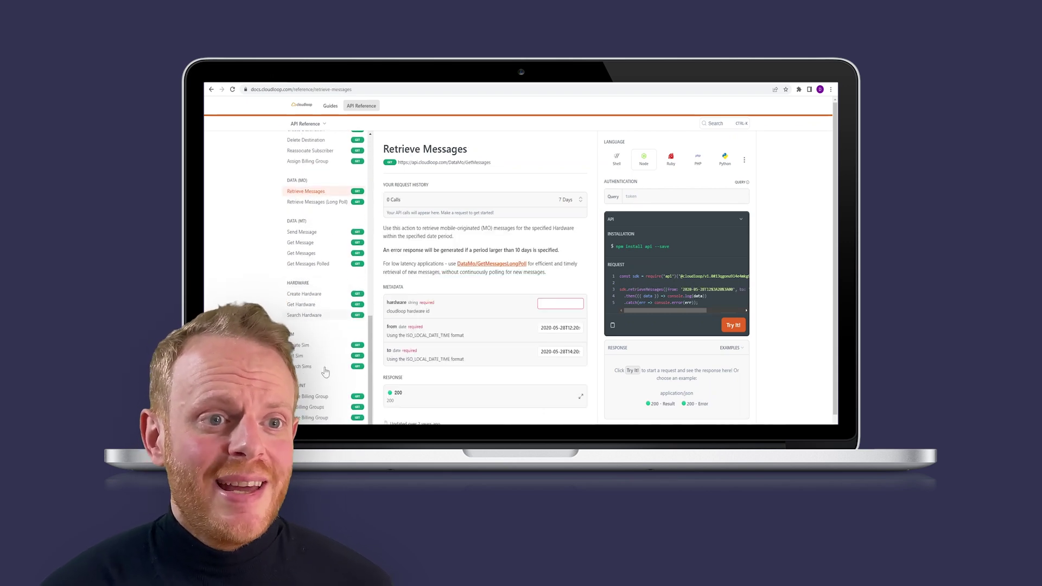
{"action": "scroll", "coordinate": [325, 358], "scroll_direction": "down", "scroll_amount": 2}
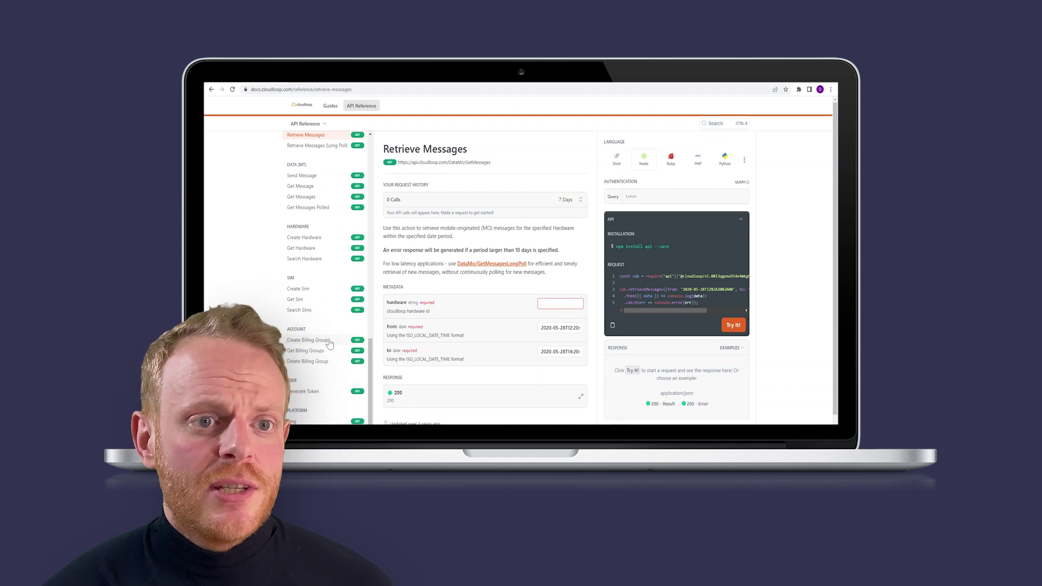
{"action": "left_click", "coordinate": [329, 344]}
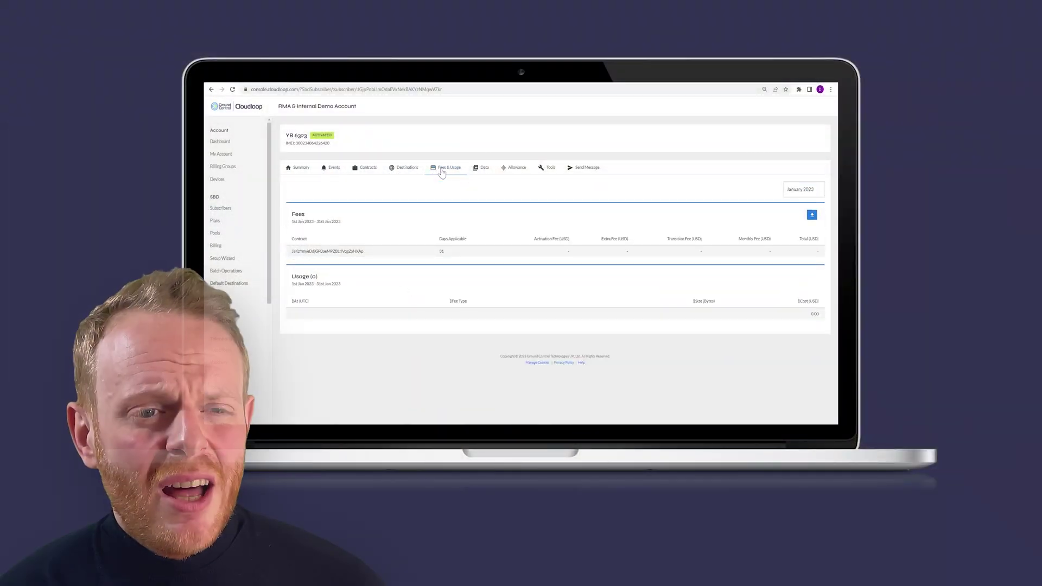
In the Data tab, expand the first RockSTAR message and map its approximate location.
{"action": "left_click", "coordinate": [588, 171]}
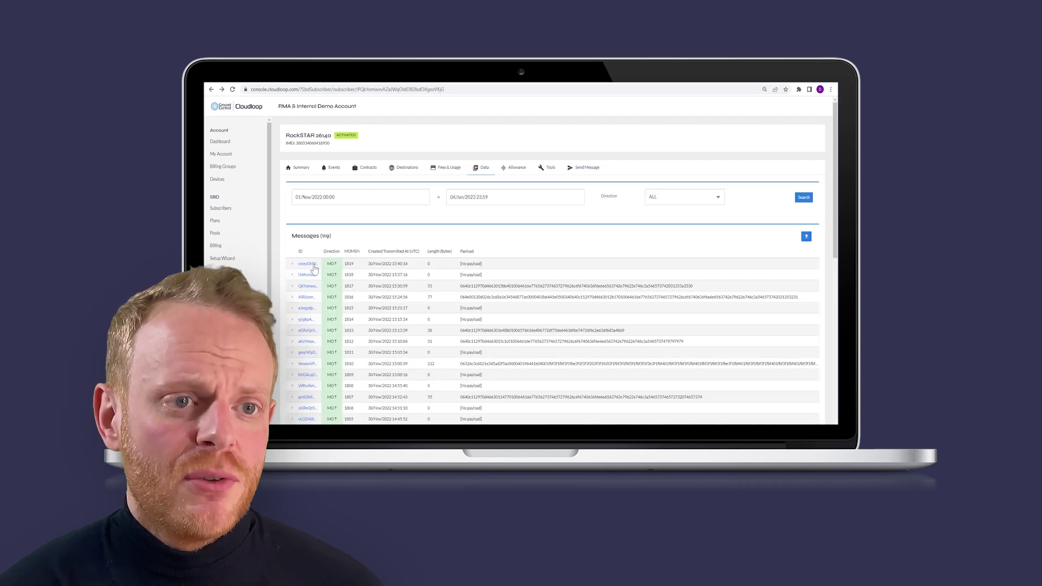
{"action": "left_click", "coordinate": [314, 269]}
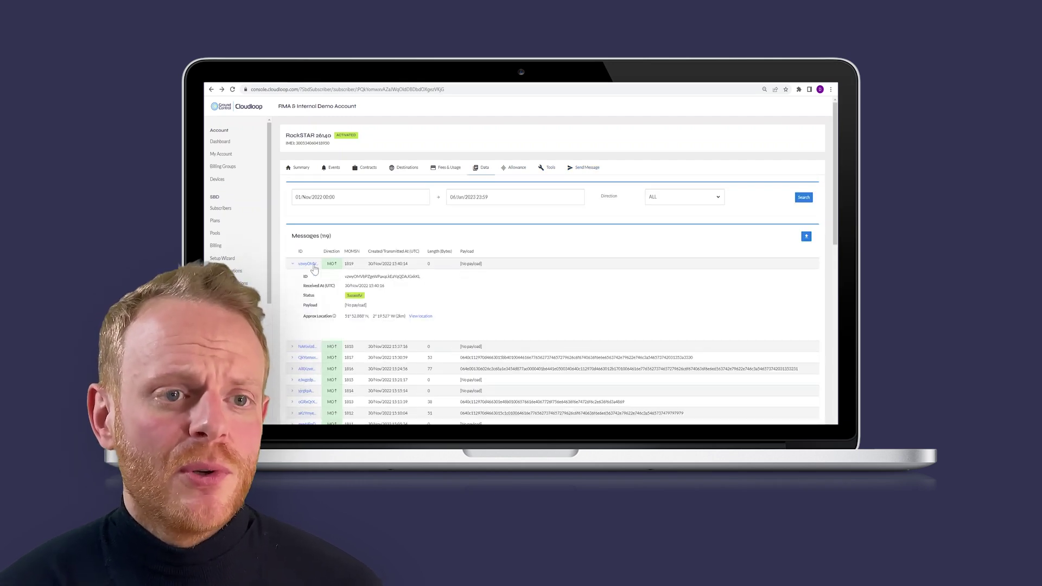
{"action": "left_click", "coordinate": [421, 318]}
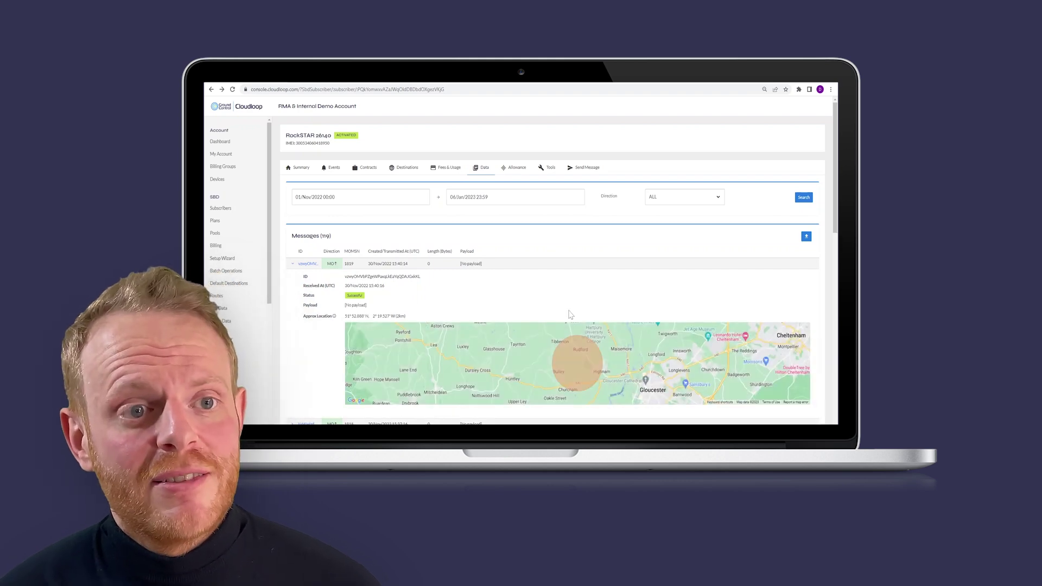